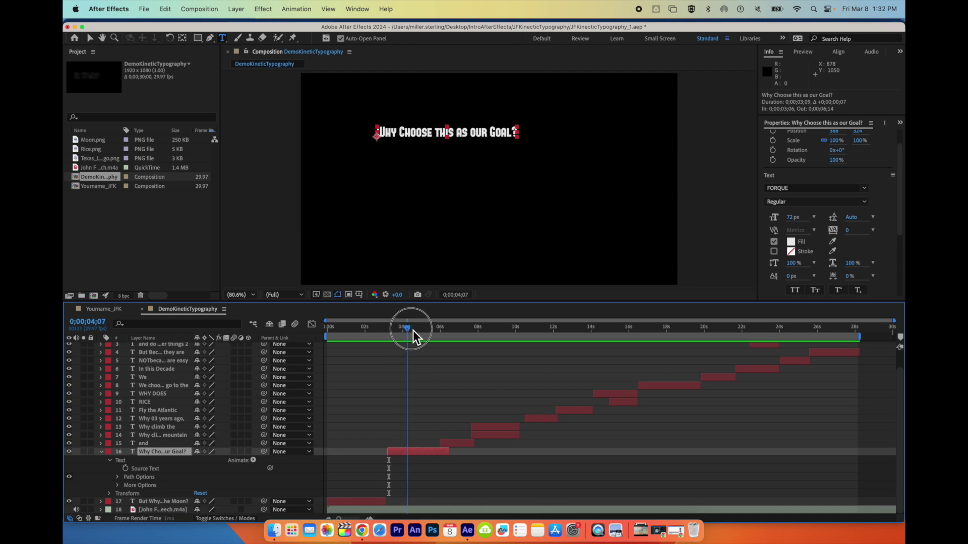
Draw an open question-mark-shaped mask path with the Pen tool on the "Why Choose this as our Goal?" text layer, beside the text.
{"action": "left_click", "coordinate": [208, 39]}
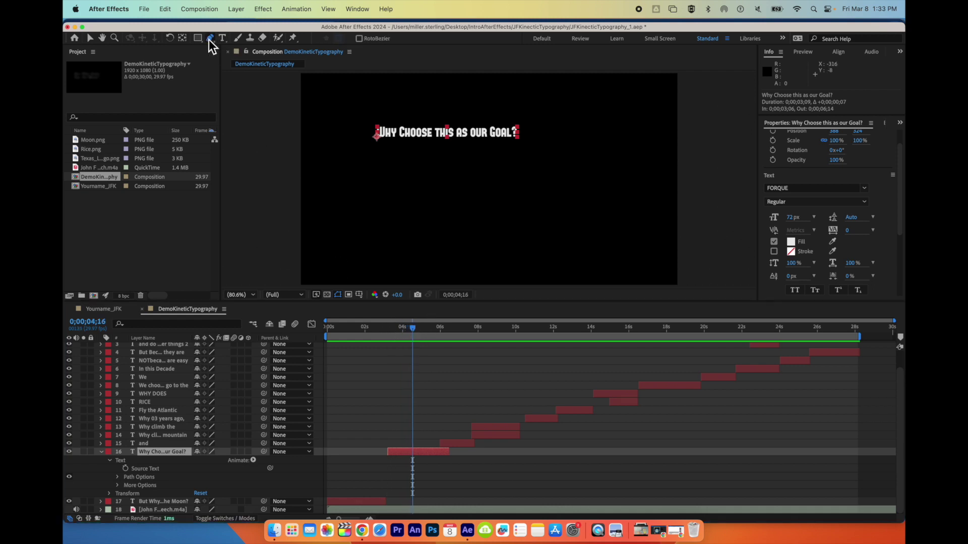
{"action": "left_click_drag", "start_coordinate": [563, 109], "coordinate": [588, 150]}
{"action": "left_click_drag", "start_coordinate": [557, 185], "coordinate": [556, 203]}
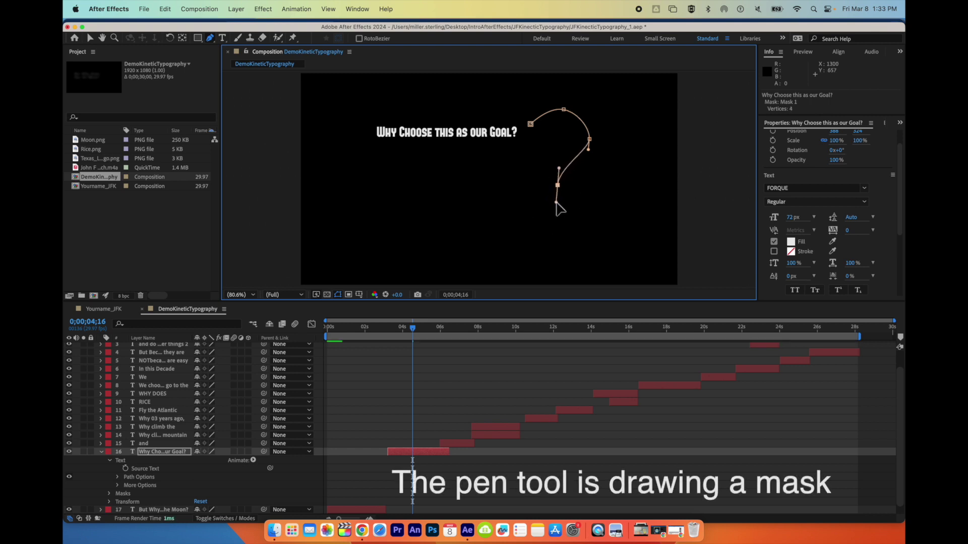
{"action": "left_click", "coordinate": [556, 254]}
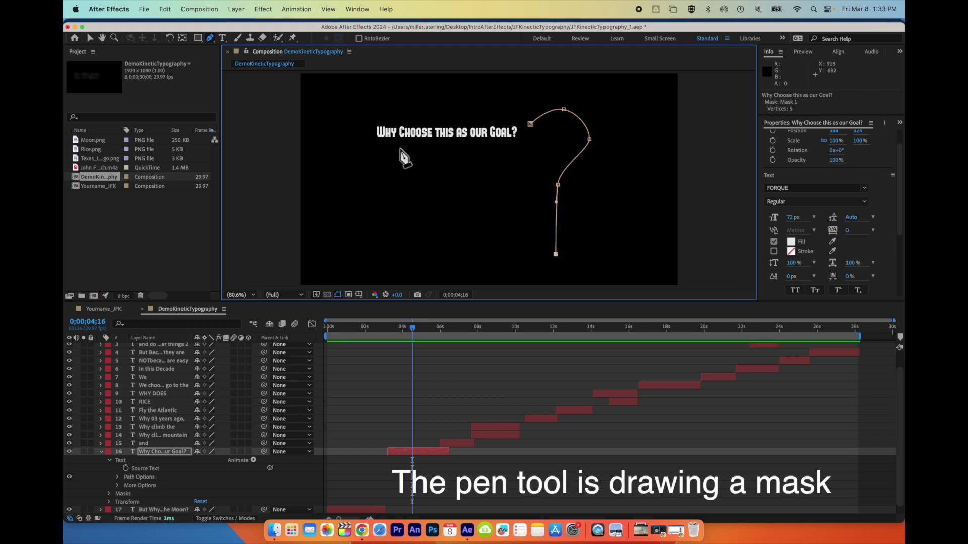
Refine the question-mark path by raising its bottom point slightly and adjusting the lower curve handle to bend the stem.
{"action": "left_click", "coordinate": [90, 37]}
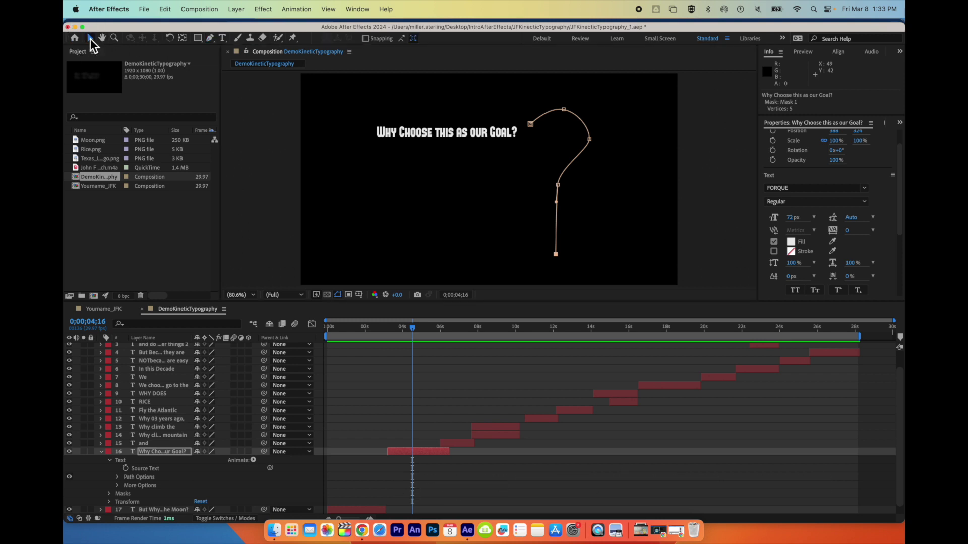
{"action": "left_click", "coordinate": [556, 255]}
{"action": "left_click_drag", "start_coordinate": [556, 254], "coordinate": [556, 244]}
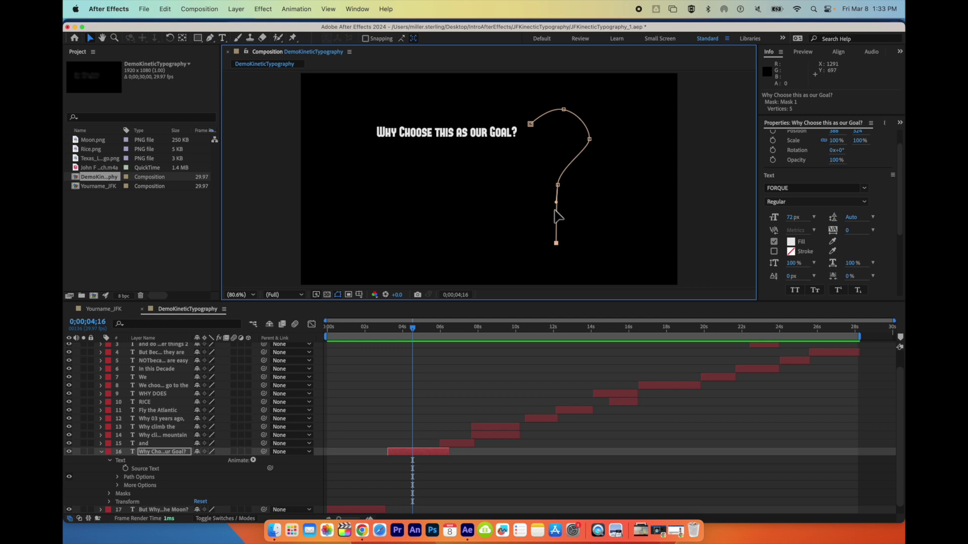
{"action": "left_click_drag", "start_coordinate": [556, 202], "coordinate": [550, 204]}
Set the path in the "Why Choose this as our Goal?" layer's Path Options to Mask 1.
{"action": "scroll", "coordinate": [304, 468], "scroll_direction": "down", "scroll_amount": 1}
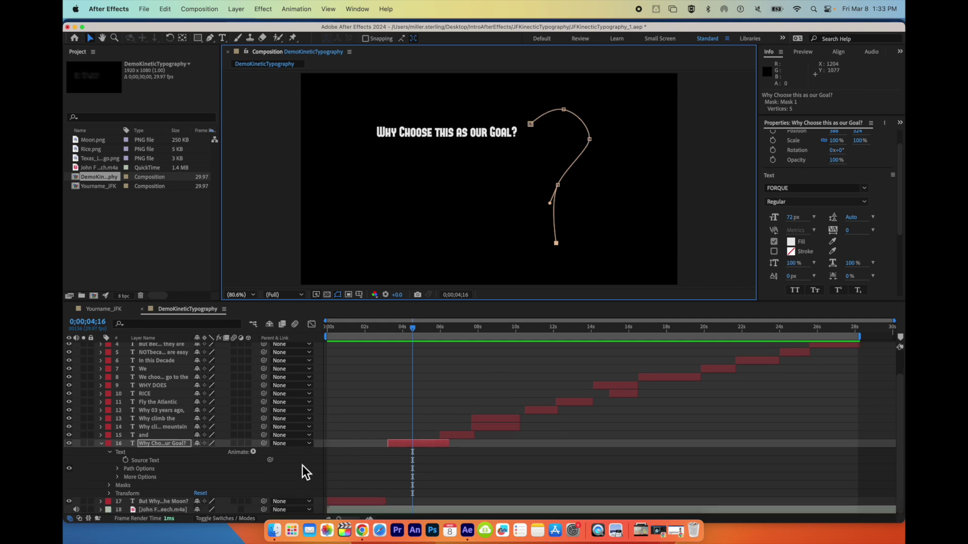
{"action": "left_click", "coordinate": [102, 443]}
{"action": "left_click", "coordinate": [101, 471]}
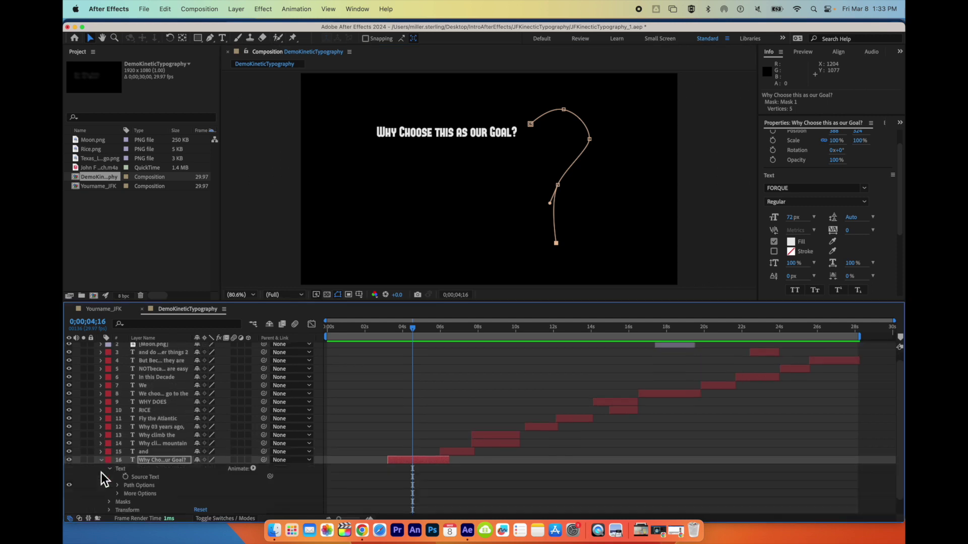
{"action": "scroll", "coordinate": [102, 477], "scroll_direction": "down", "scroll_amount": 1}
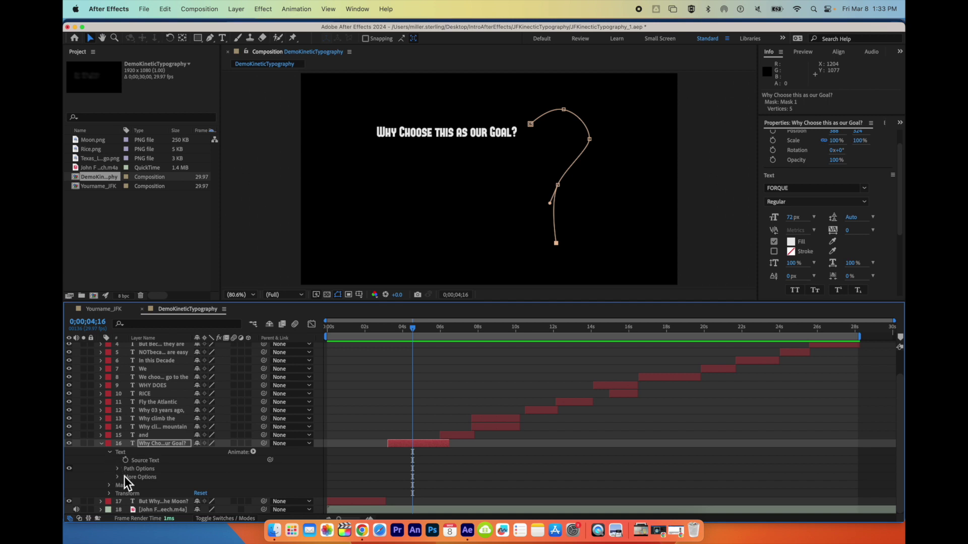
{"action": "left_click", "coordinate": [118, 469]}
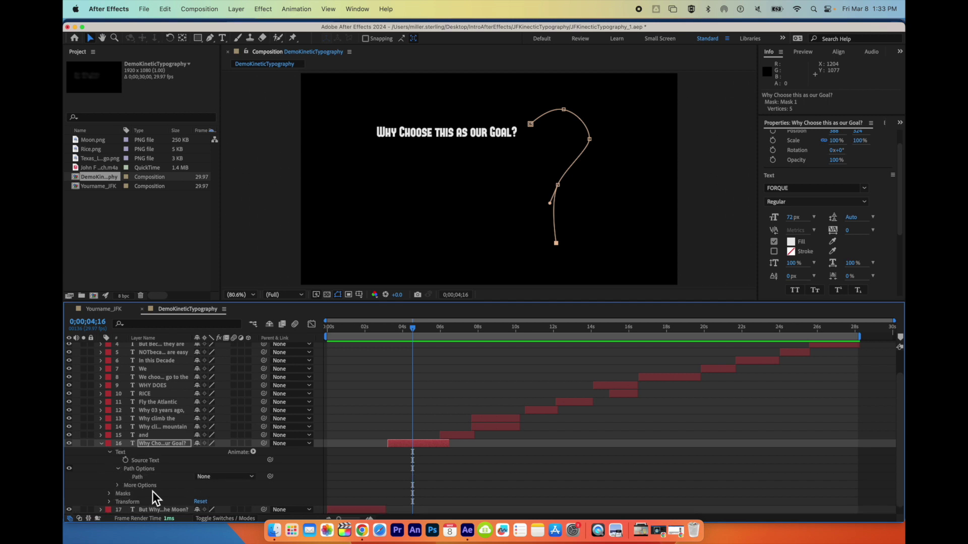
{"action": "left_click", "coordinate": [254, 479]}
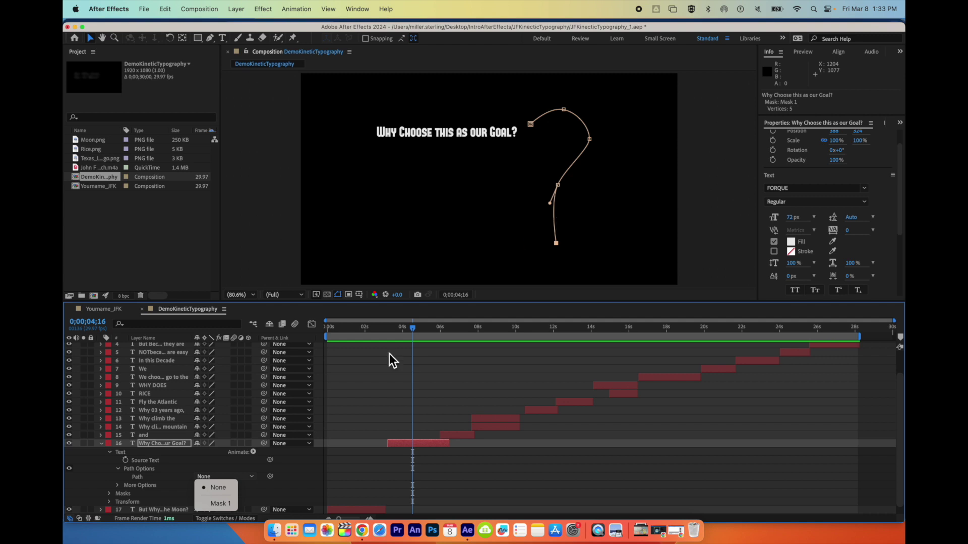
{"action": "left_click", "coordinate": [222, 503]}
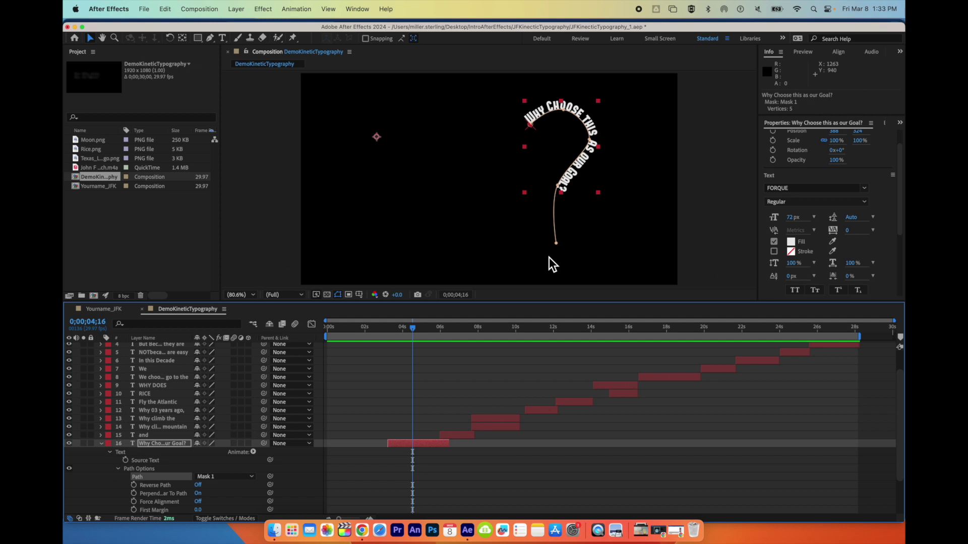
Move the current time to 0;00;05;27 and set the curved text's tracking to 140 so it fills the question-mark path.
{"action": "left_click", "coordinate": [413, 331]}
{"action": "left_click_drag", "start_coordinate": [413, 332], "coordinate": [439, 333]}
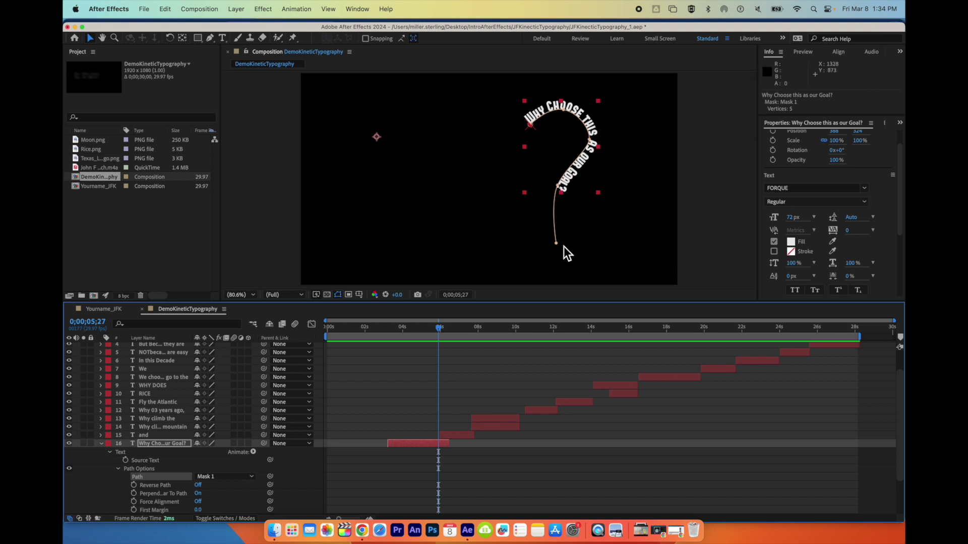
{"action": "double_click", "coordinate": [583, 171]}
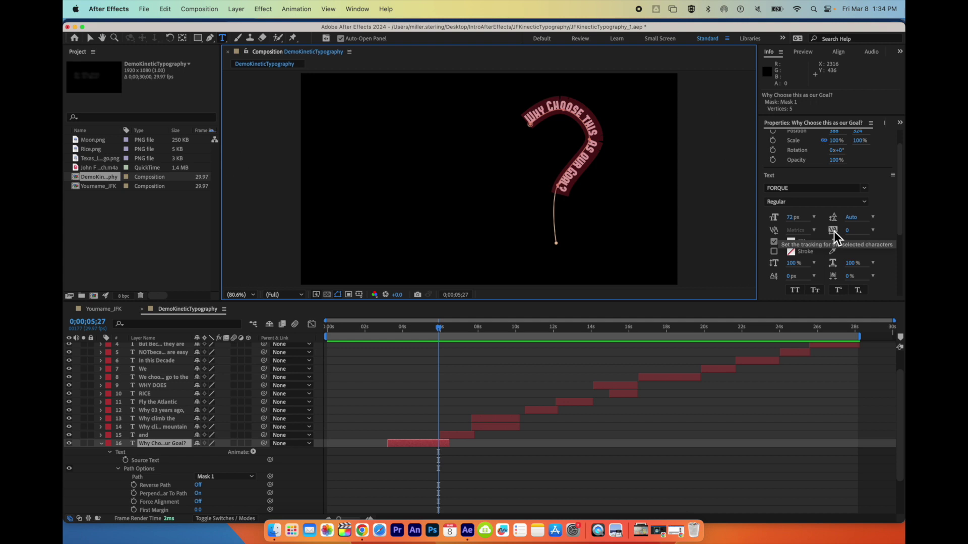
{"action": "left_click", "coordinate": [854, 234]}
{"action": "left_click_drag", "start_coordinate": [854, 233], "coordinate": [903, 234]}
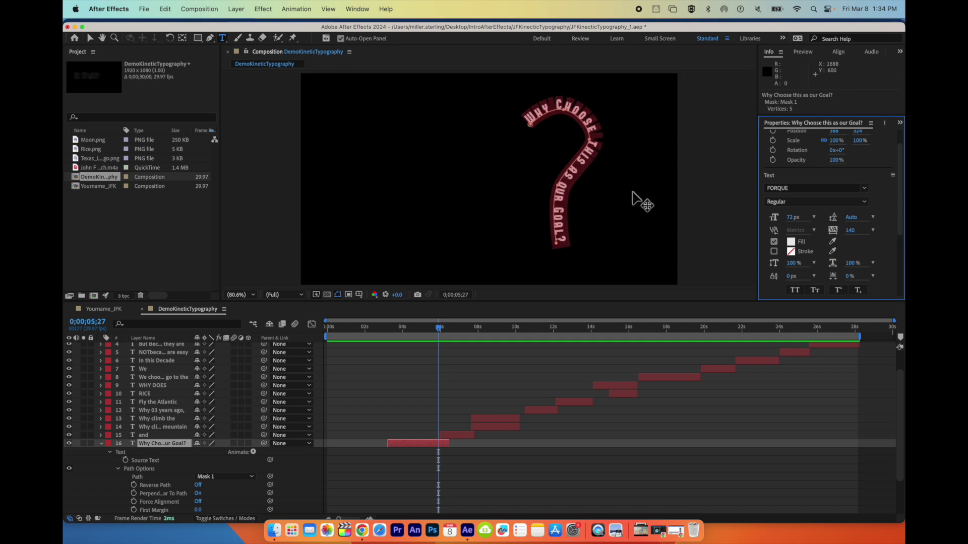
{"action": "left_click", "coordinate": [524, 154]}
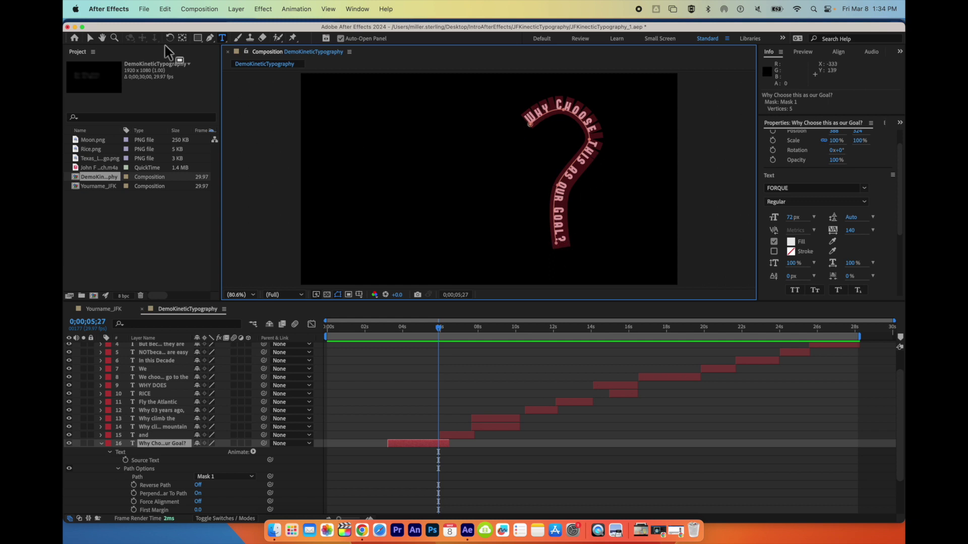
{"action": "left_click", "coordinate": [89, 38]}
{"action": "left_click", "coordinate": [394, 185]}
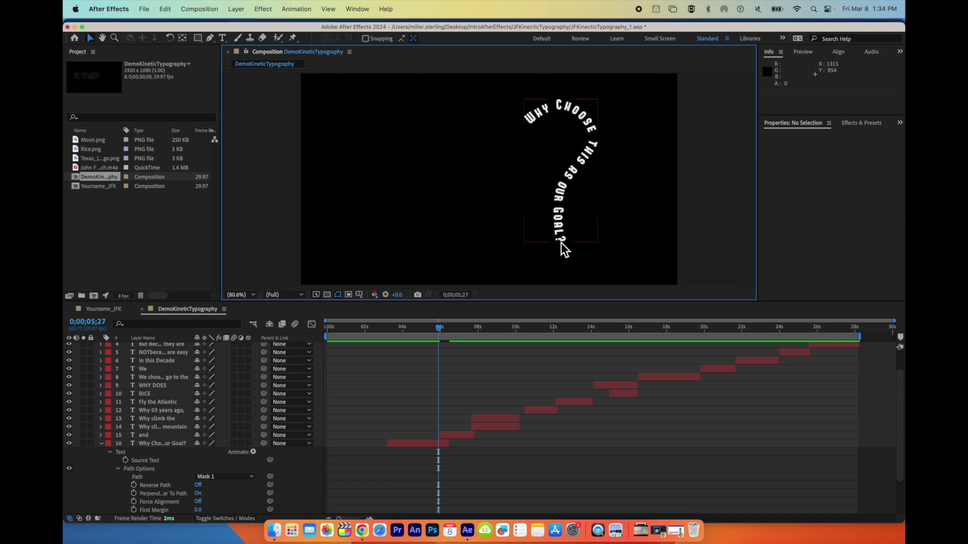
Add a Tracking animator to the "Why Choose this as our Goal?" text and set its Tracking Type to Before.
{"action": "left_click", "coordinate": [118, 469]}
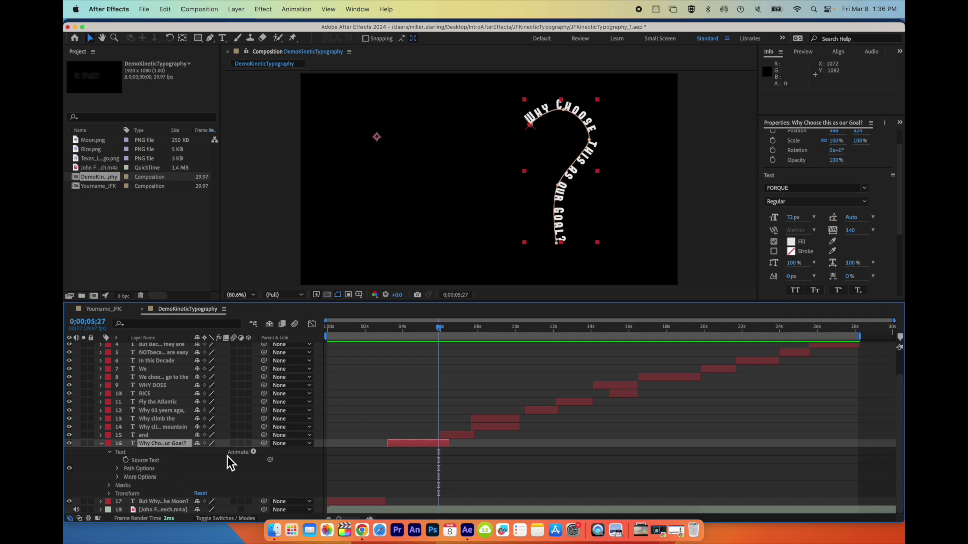
{"action": "left_click", "coordinate": [254, 453]}
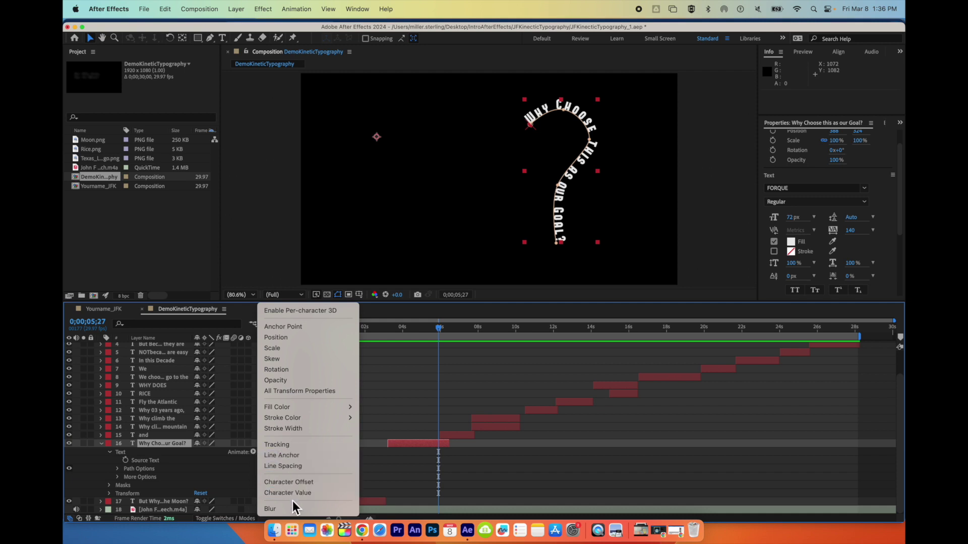
{"action": "left_click", "coordinate": [302, 445]}
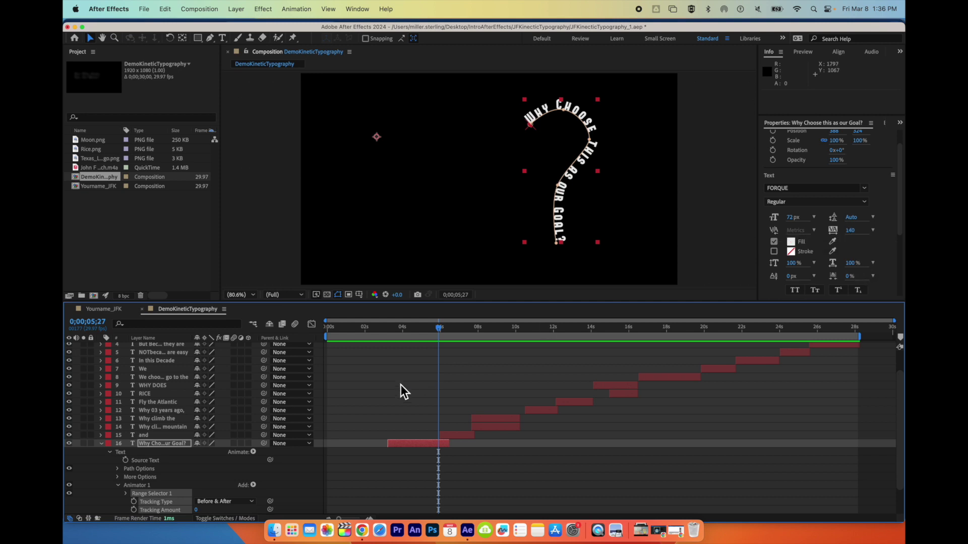
{"action": "scroll", "coordinate": [166, 473], "scroll_direction": "down", "scroll_amount": 2}
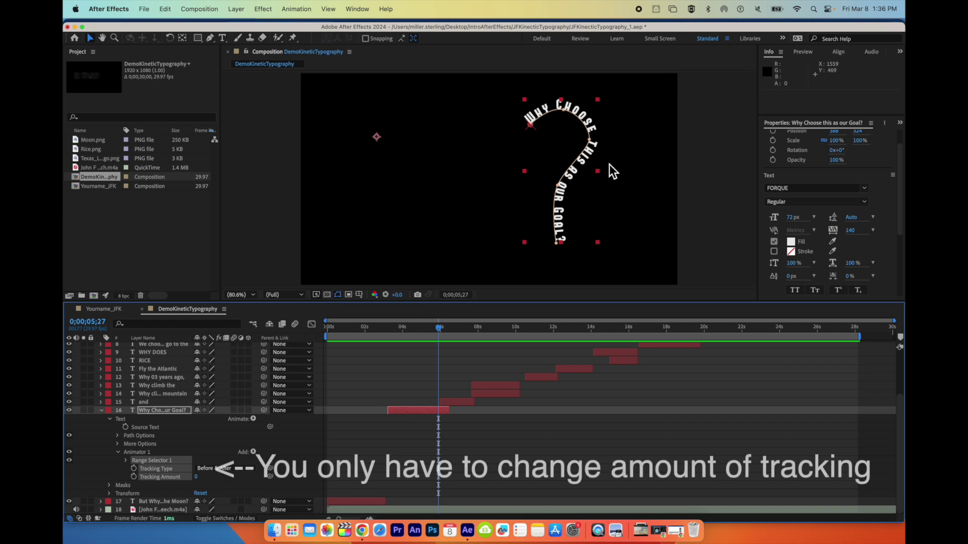
{"action": "left_click", "coordinate": [252, 471]}
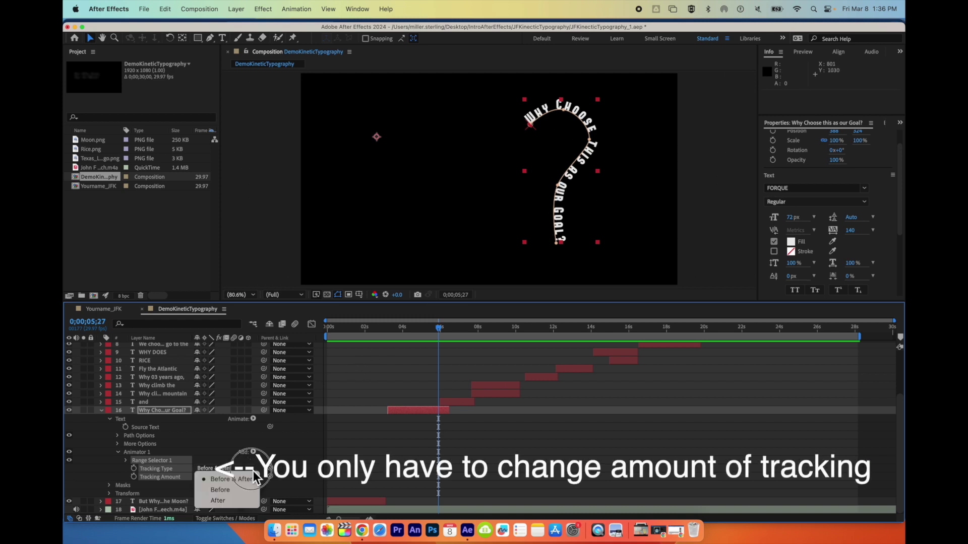
{"action": "left_click", "coordinate": [239, 490]}
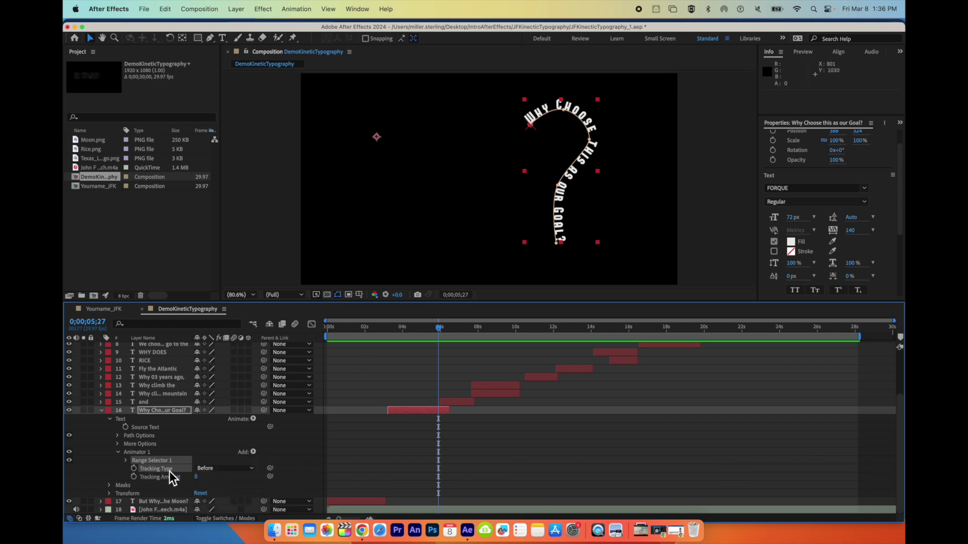
Keyframe Tracking Type and Tracking Amount at 0;00;05;27, then set Tracking Amount to -32 at 0;00;03;12.
{"action": "left_click", "coordinate": [134, 469]}
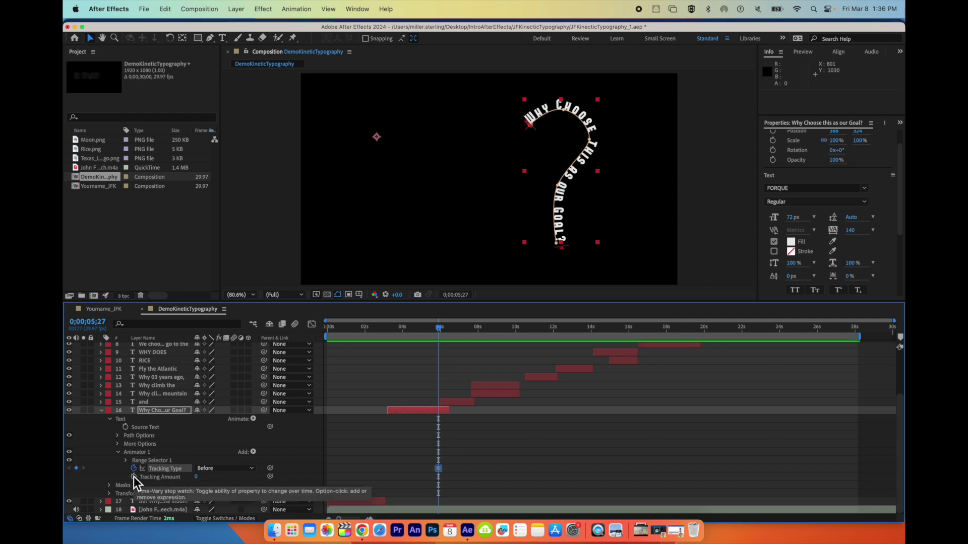
{"action": "left_click", "coordinate": [133, 477]}
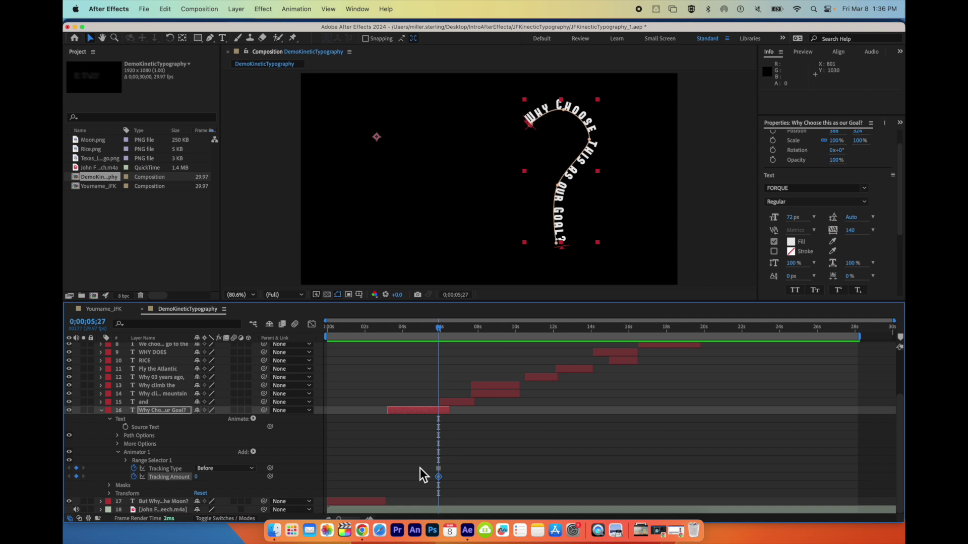
{"action": "left_click", "coordinate": [439, 329]}
{"action": "left_click_drag", "start_coordinate": [440, 330], "coordinate": [394, 337]}
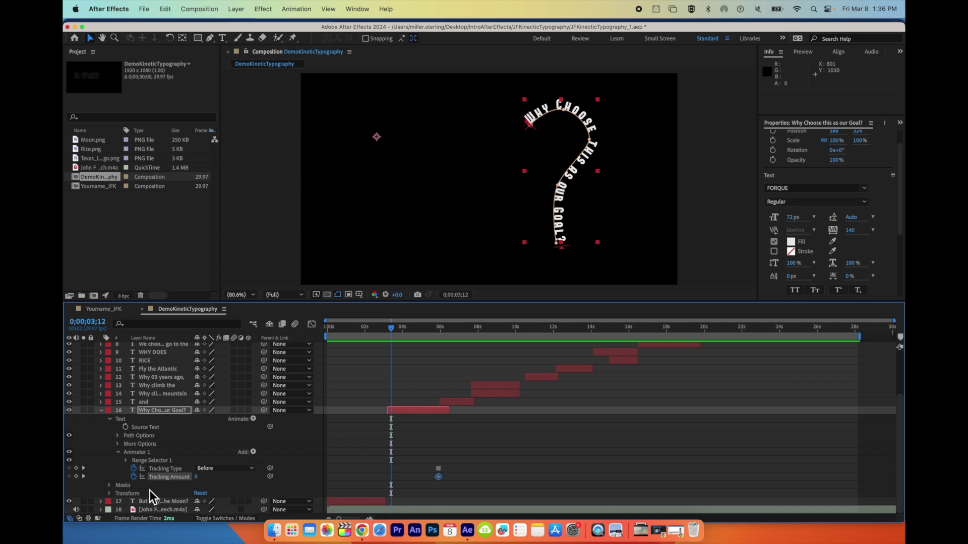
{"action": "left_click_drag", "start_coordinate": [200, 478], "coordinate": [181, 477]}
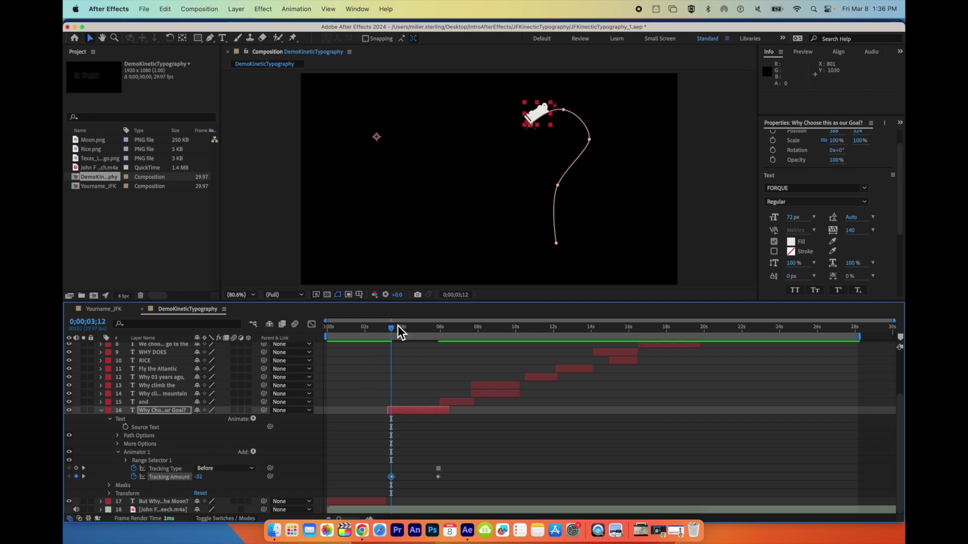
Play back the text's tracking animation twice from around the layer's start, raising the sound volume in between.
{"action": "left_click_drag", "start_coordinate": [393, 330], "coordinate": [387, 328]}
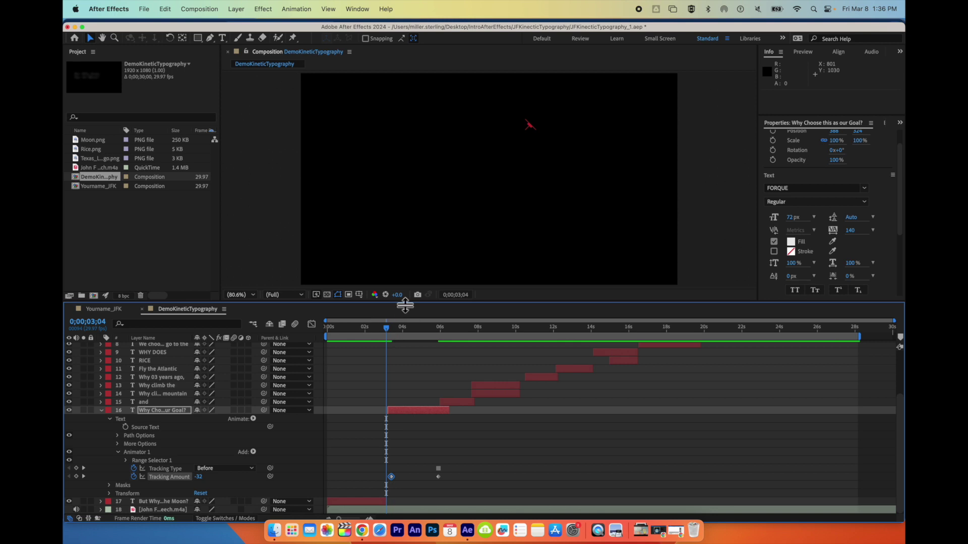
{"action": "key", "text": "space"}
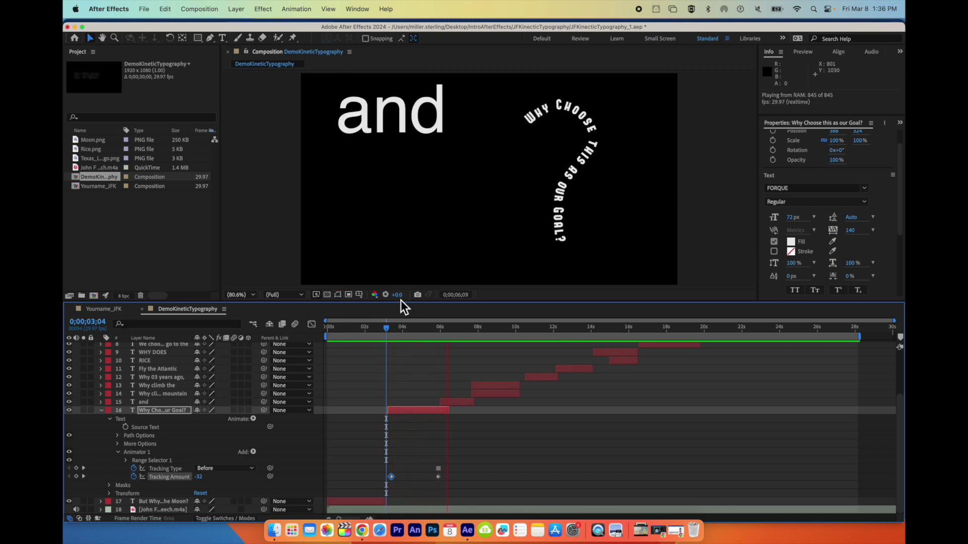
{"action": "key", "text": "space"}
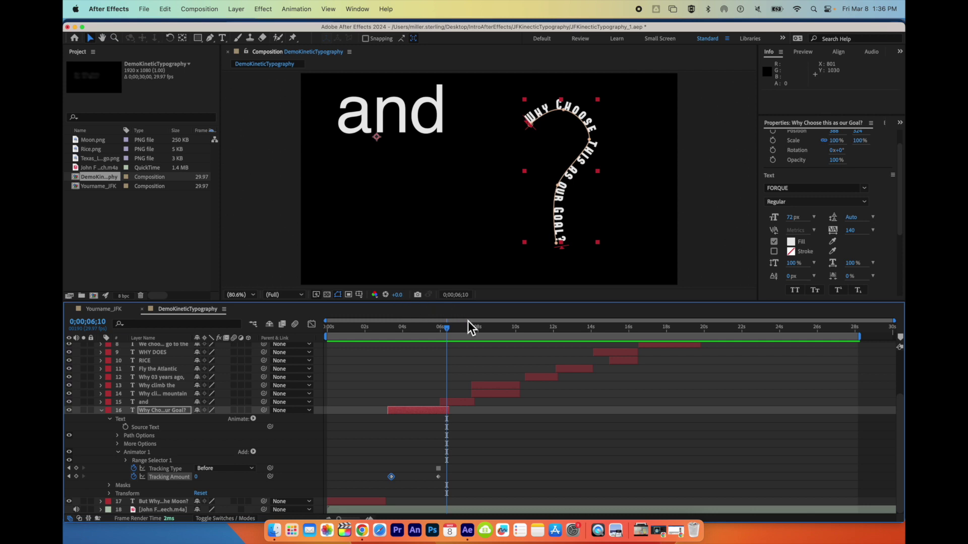
{"action": "key", "text": "XF86AudioRaiseVolume"}
{"action": "left_click", "coordinate": [437, 332]}
{"action": "left_click_drag", "start_coordinate": [436, 331], "coordinate": [391, 335]}
{"action": "key", "text": "space"}
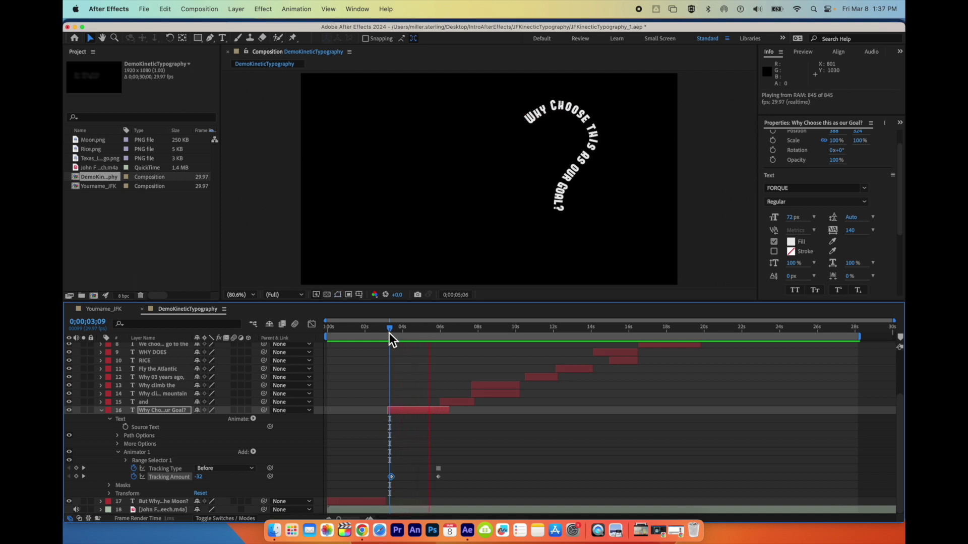
{"action": "key", "text": "space"}
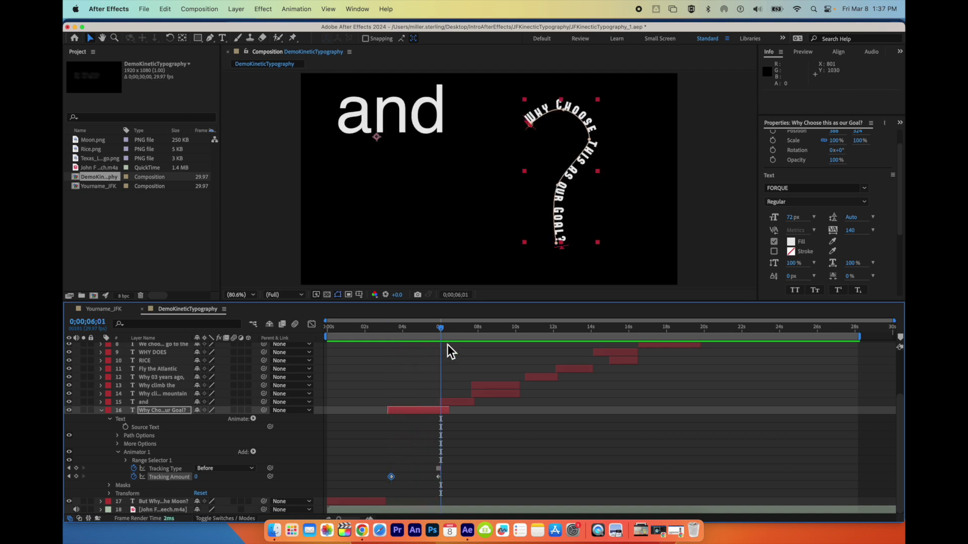
Move the ending Tracking Amount keyframe earlier to about 0;00;05;02 and preview the faster animation from before the layer's start.
{"action": "left_click_drag", "start_coordinate": [439, 330], "coordinate": [422, 340]}
{"action": "left_click_drag", "start_coordinate": [439, 478], "coordinate": [425, 482]}
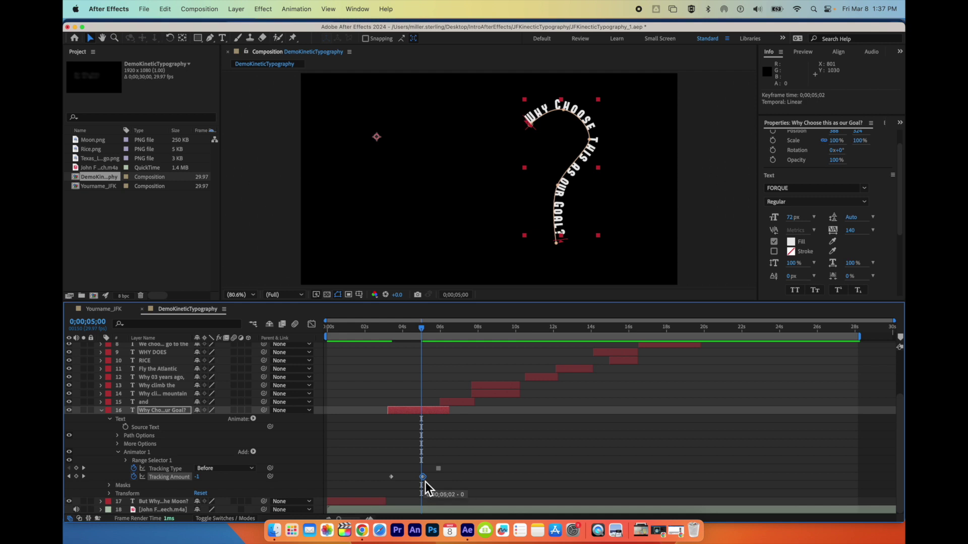
{"action": "left_click_drag", "start_coordinate": [423, 332], "coordinate": [384, 332]}
{"action": "key", "text": "space"}
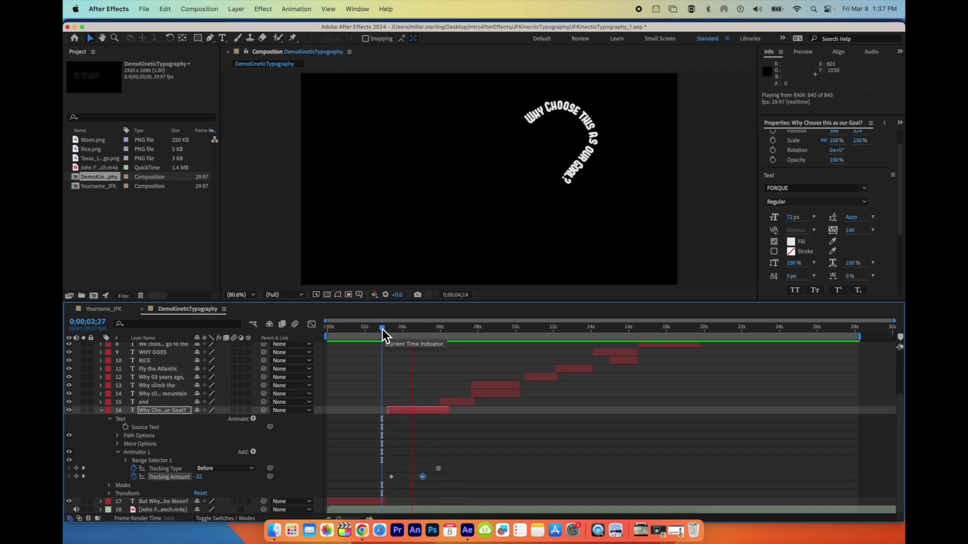
{"action": "key", "text": "space"}
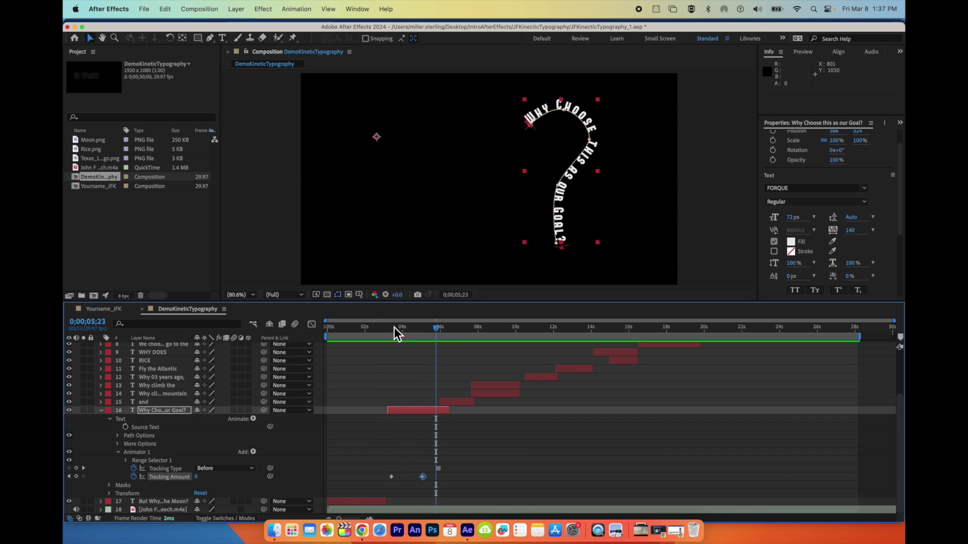